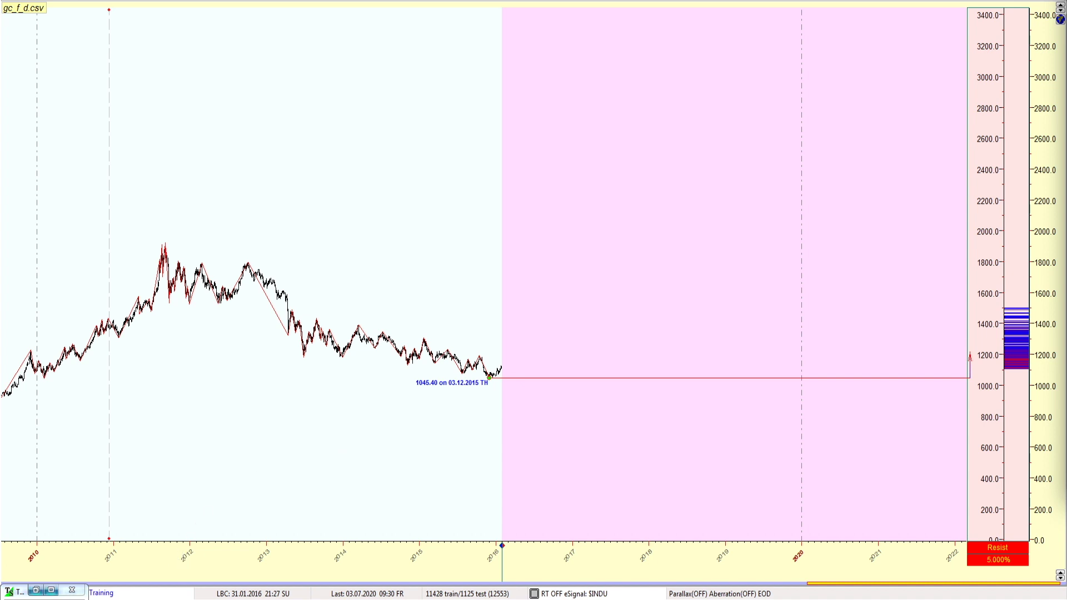
Open the Turning Points Analyzer, base the zigzag on Close-Close and set the minimum swing height range to 0% - 20%
{"action": "left_click", "coordinate": [36, 590]}
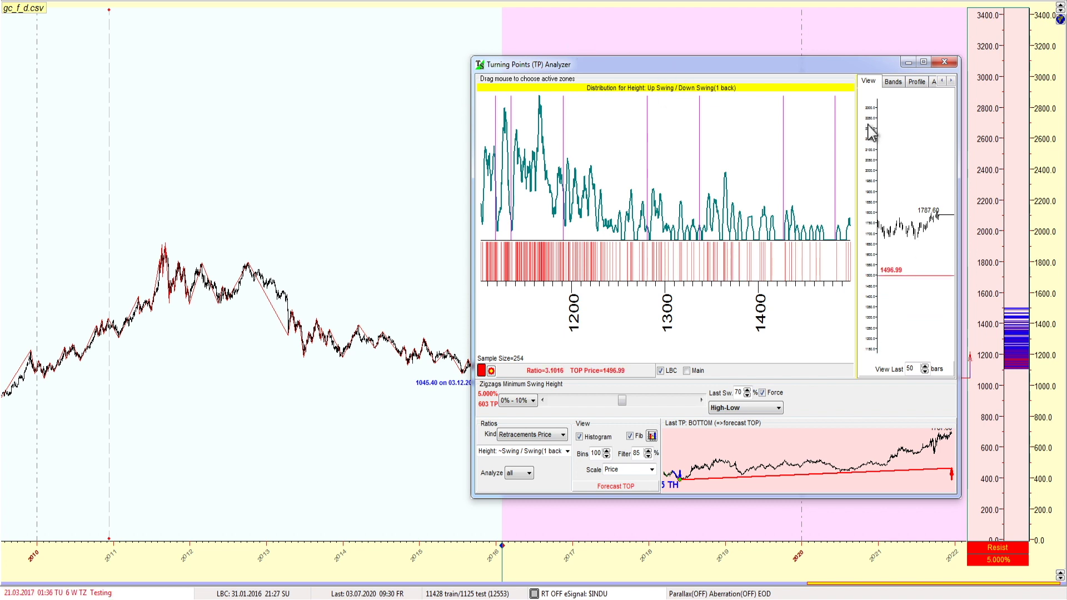
{"action": "left_click", "coordinate": [767, 414]}
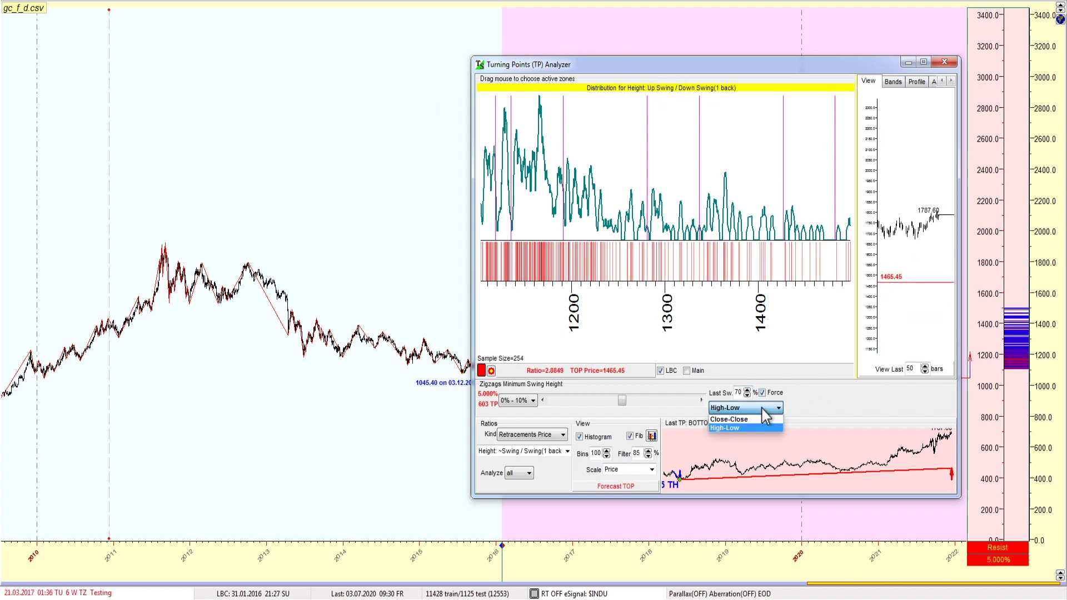
{"action": "left_click", "coordinate": [752, 420]}
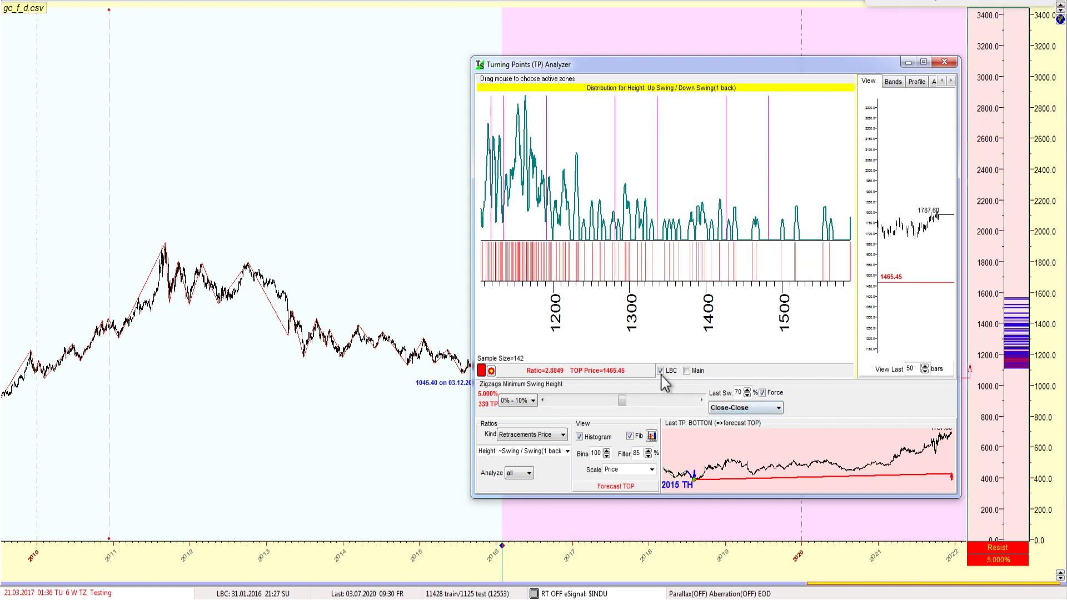
{"action": "left_click", "coordinate": [521, 404]}
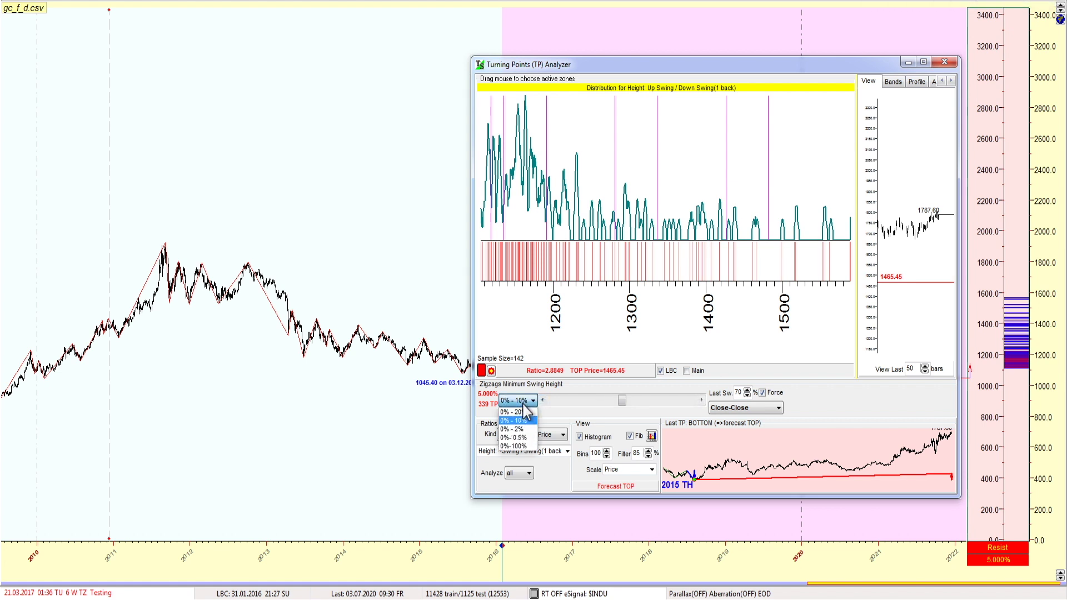
{"action": "left_click", "coordinate": [523, 414]}
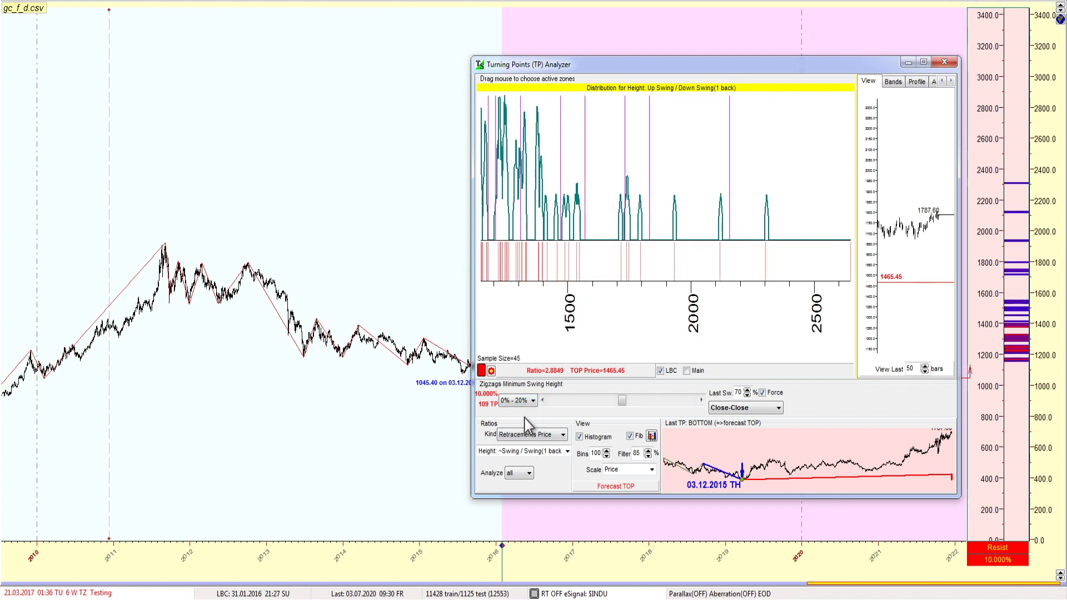
Review the available ratio kinds and keep Retracements Price selected
{"action": "left_click", "coordinate": [563, 436]}
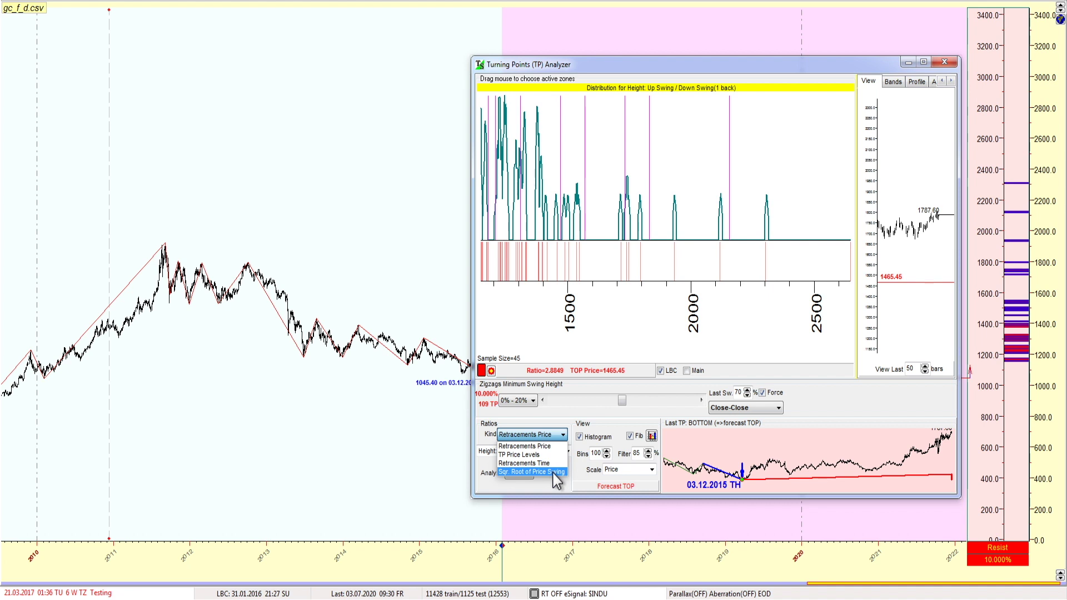
{"action": "left_click", "coordinate": [542, 448]}
{"action": "left_click", "coordinate": [544, 436]}
{"action": "left_click", "coordinate": [548, 445]}
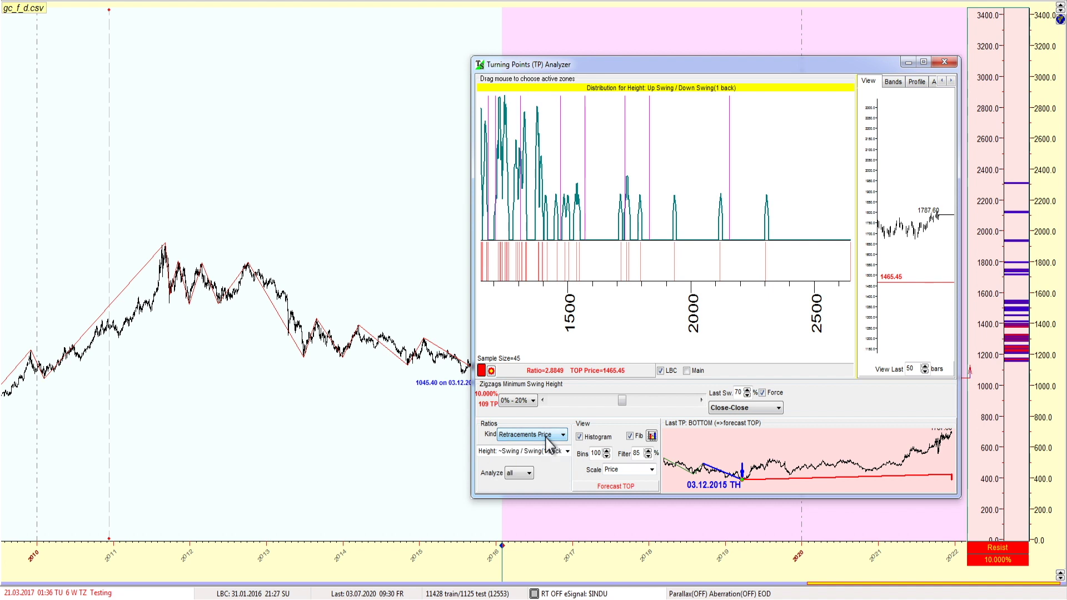
Move the Turning Points Analyzer window aside and maximize it to enlarge the ratio histogram
{"action": "left_click_drag", "start_coordinate": [646, 66], "coordinate": [716, 83]}
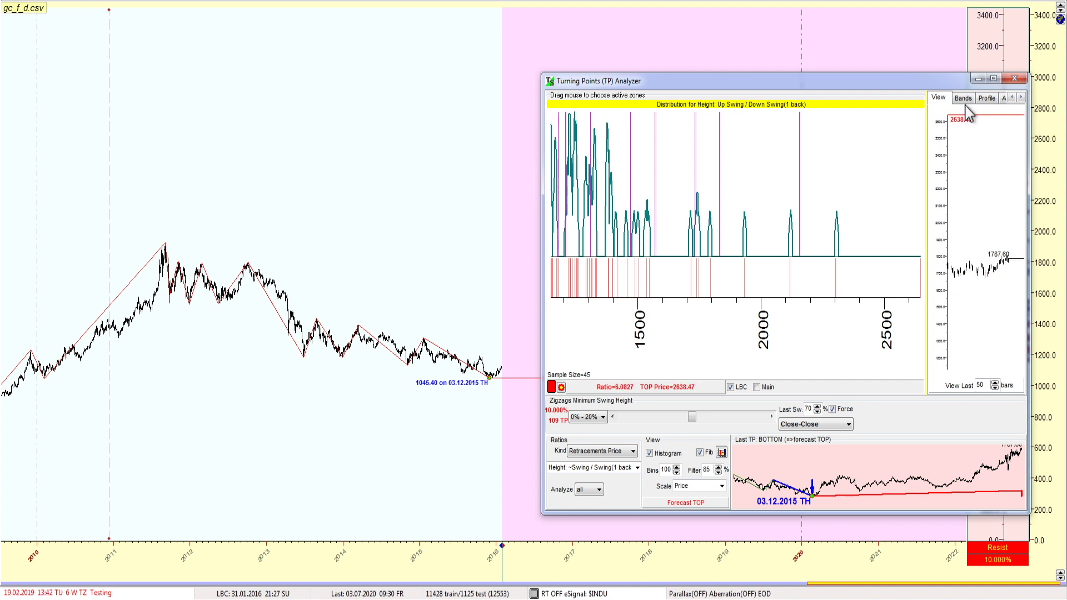
{"action": "left_click", "coordinate": [993, 79]}
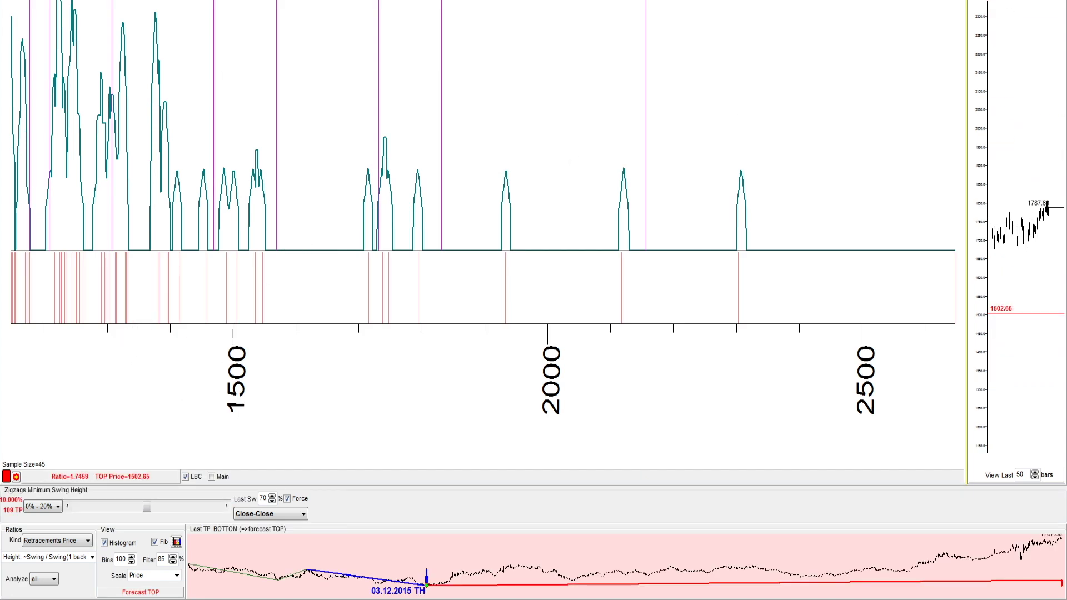
{"action": "left_click", "coordinate": [762, 131]}
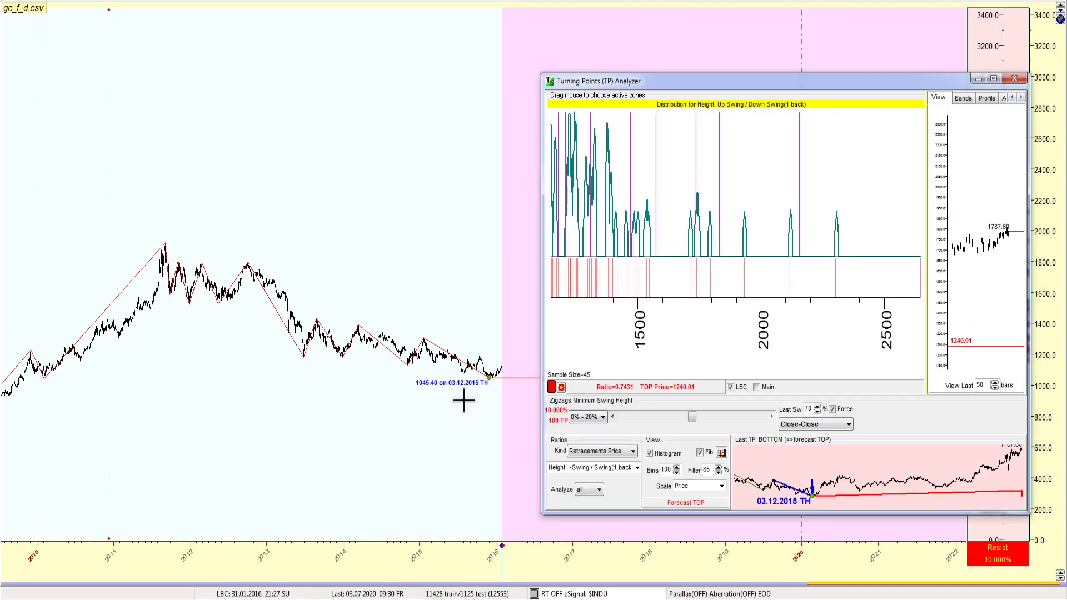
{"action": "left_click", "coordinate": [993, 78]}
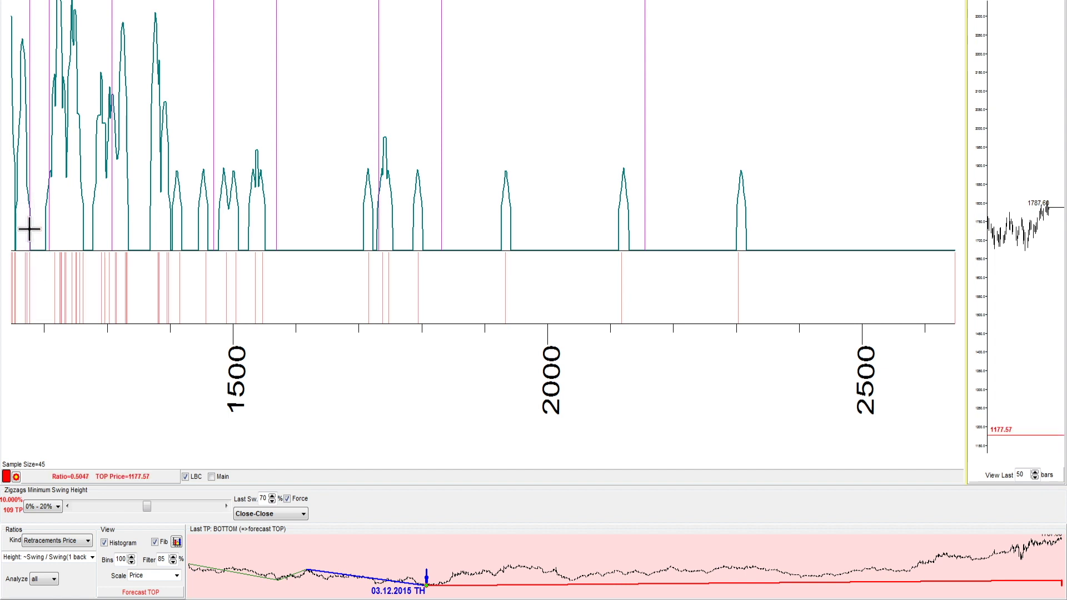
Mark eight bands over the empty gaps between the histogram peaks, from about 1176 to 1926, and return to the price chart
{"action": "left_click_drag", "start_coordinate": [30, 226], "coordinate": [93, 248]}
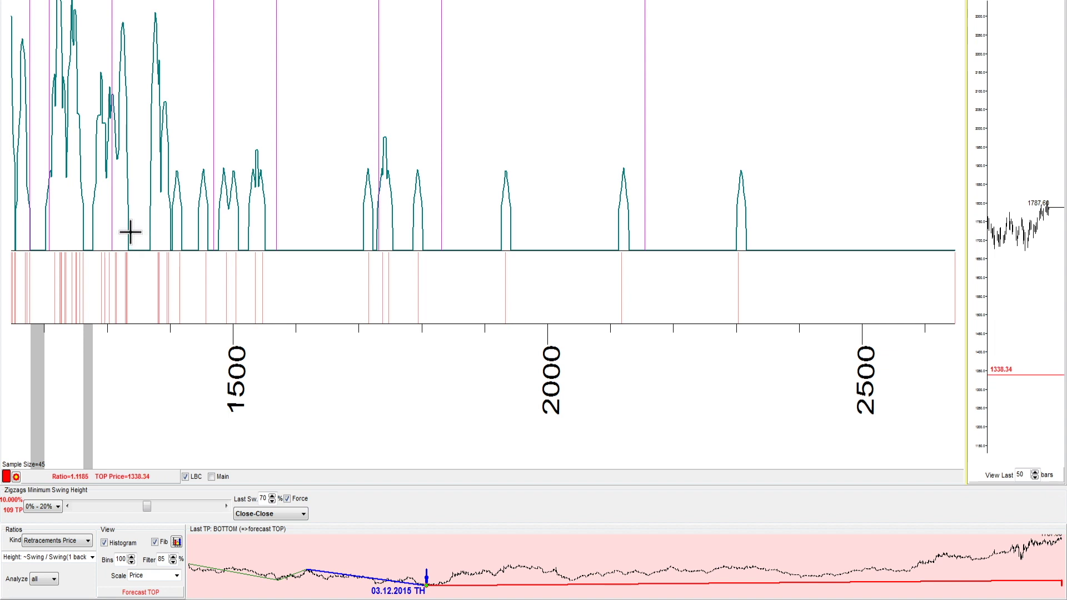
{"action": "left_click_drag", "start_coordinate": [129, 230], "coordinate": [198, 260]}
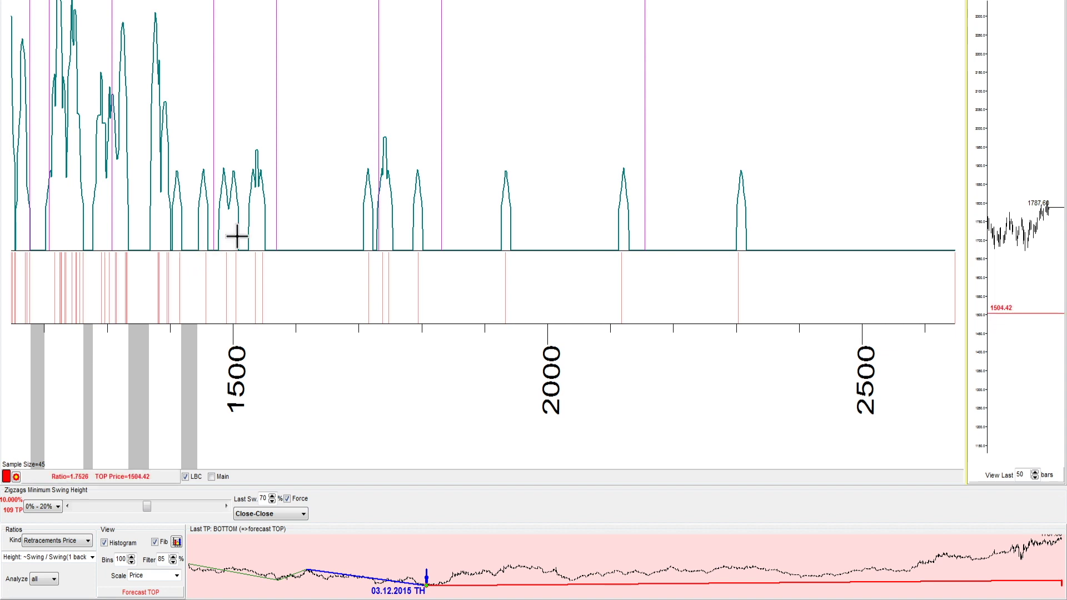
{"action": "left_click_drag", "start_coordinate": [240, 234], "coordinate": [249, 253]}
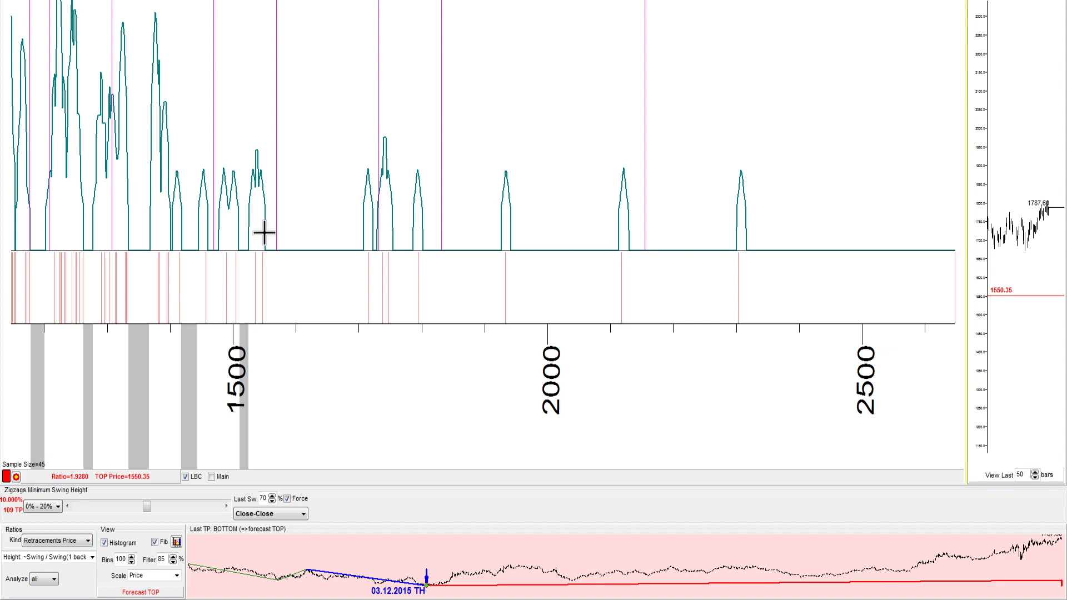
{"action": "left_click_drag", "start_coordinate": [265, 233], "coordinate": [364, 309]}
{"action": "left_click_drag", "start_coordinate": [393, 235], "coordinate": [501, 290]}
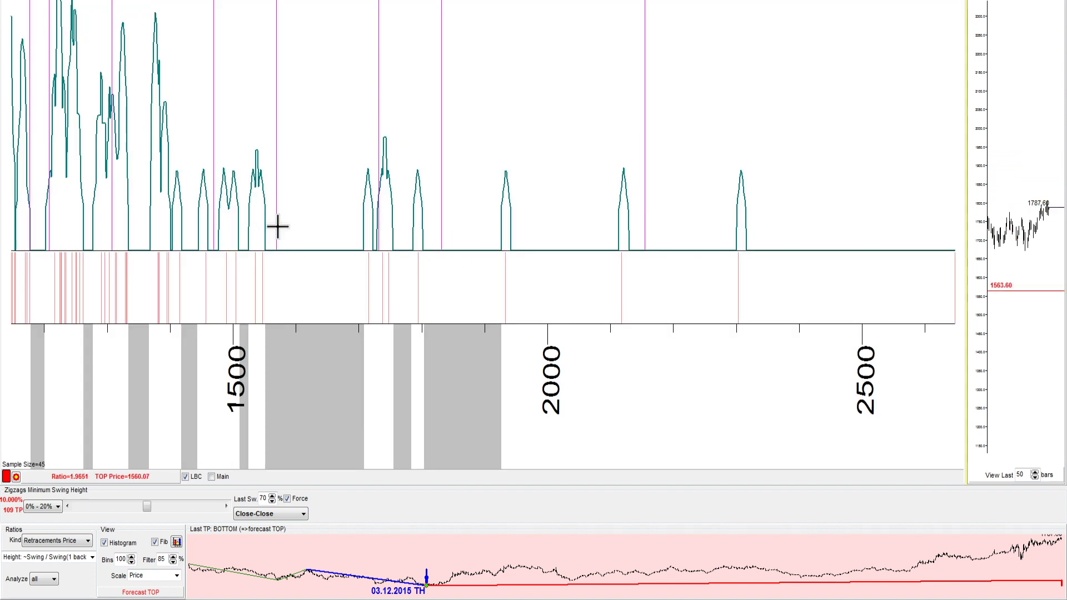
{"action": "left_click", "coordinate": [1027, 16]}
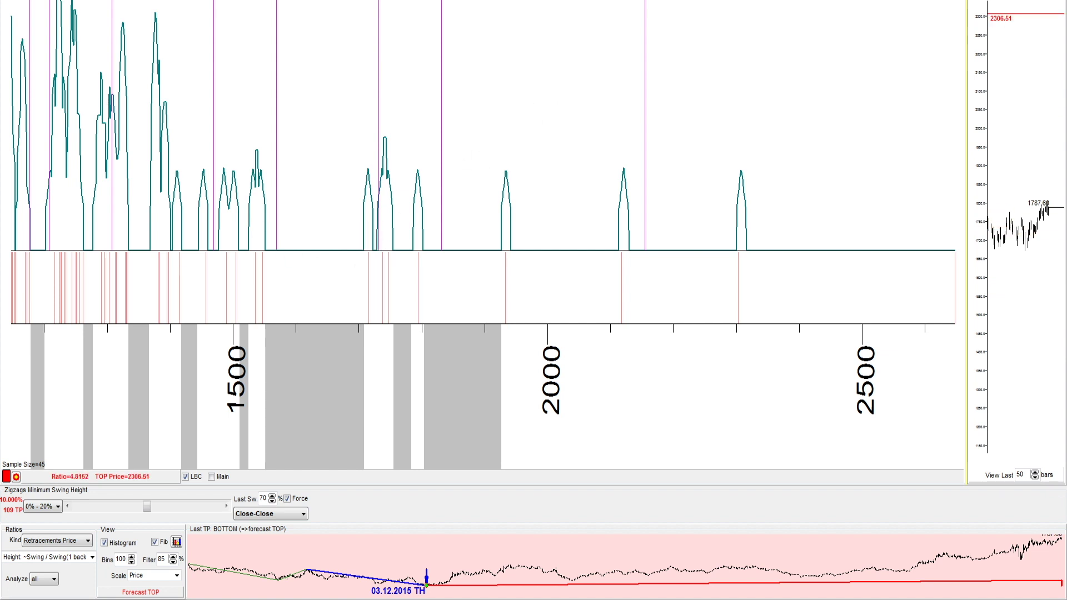
{"action": "key", "text": "Escape"}
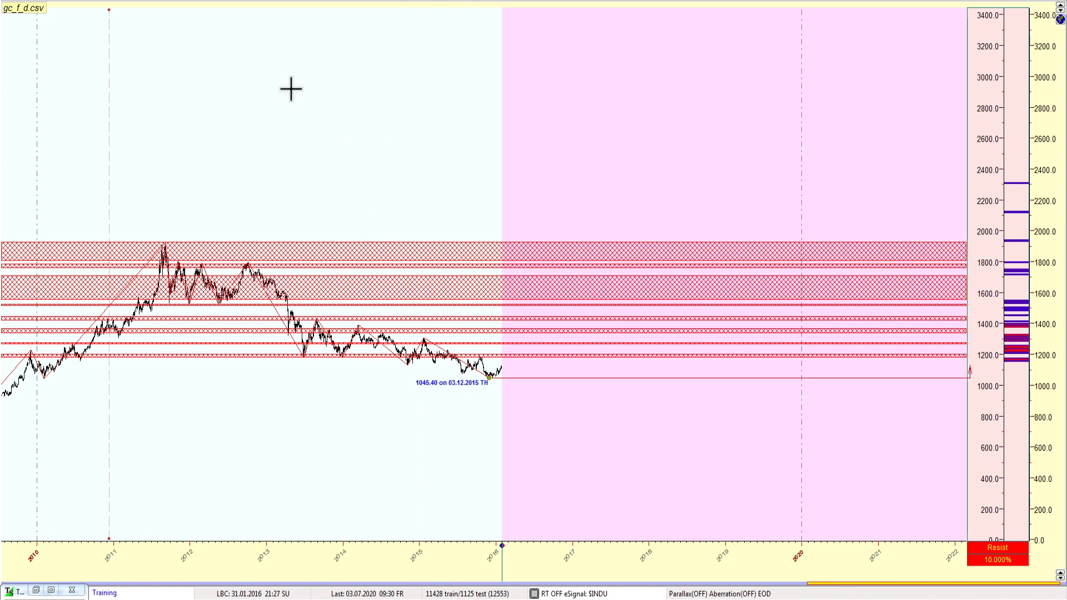
Reopen the analyzer, clear all bands from its list and minimize the window again
{"action": "scroll", "coordinate": [148, 4], "scroll_direction": "up", "scroll_amount": 5}
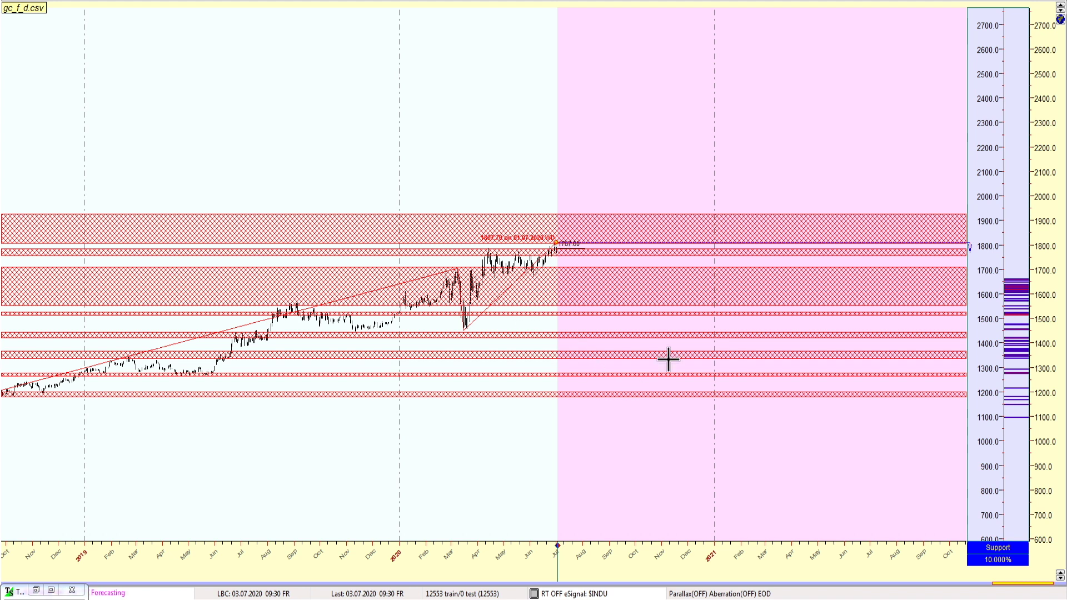
{"action": "double_click", "coordinate": [28, 594]}
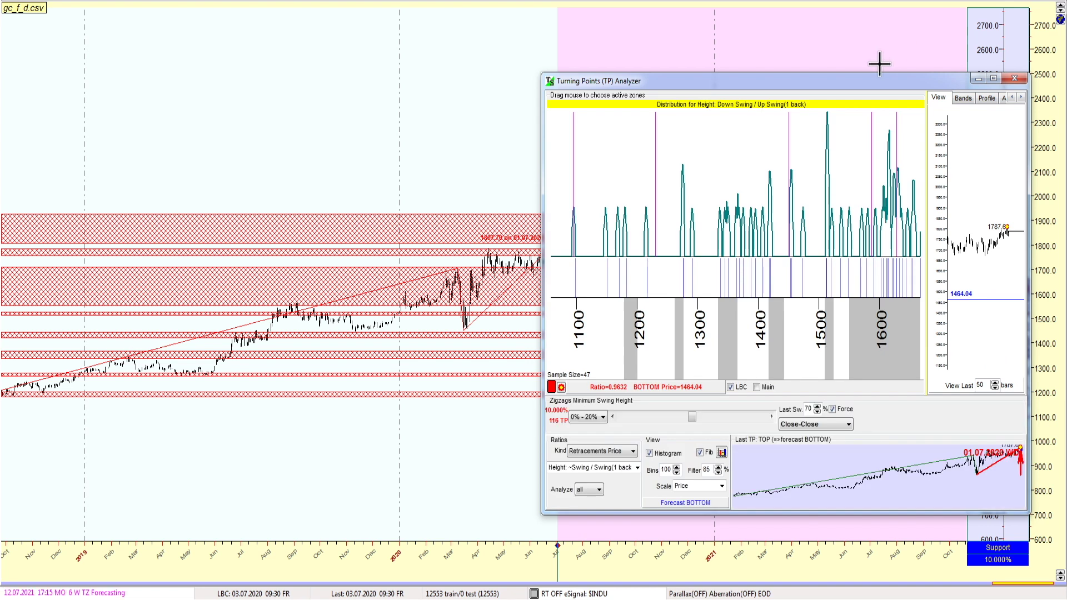
{"action": "left_click_drag", "start_coordinate": [736, 86], "coordinate": [674, 74]}
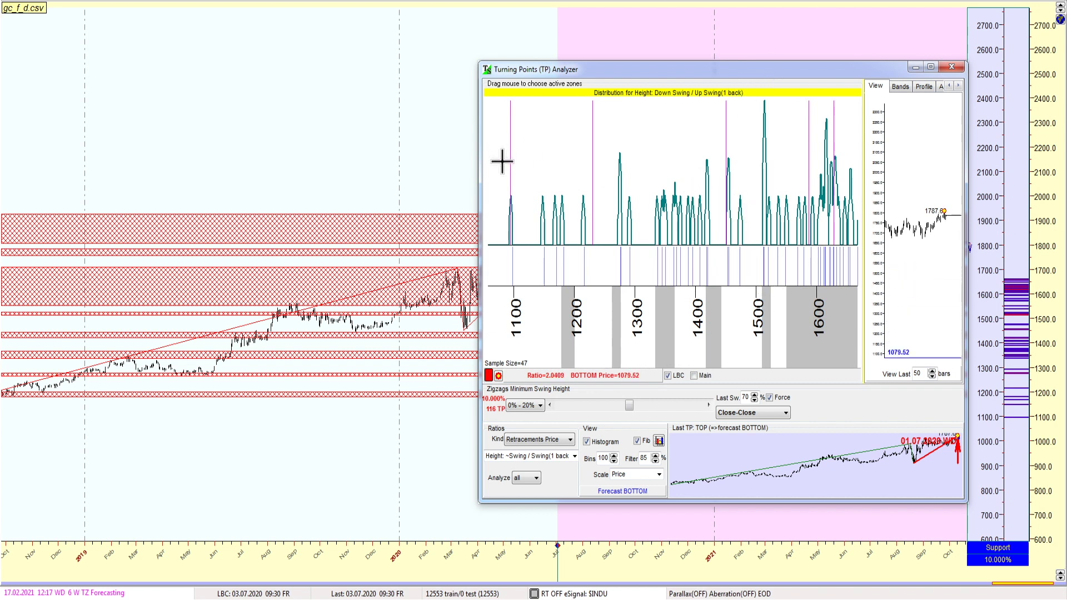
{"action": "left_click", "coordinate": [900, 88]}
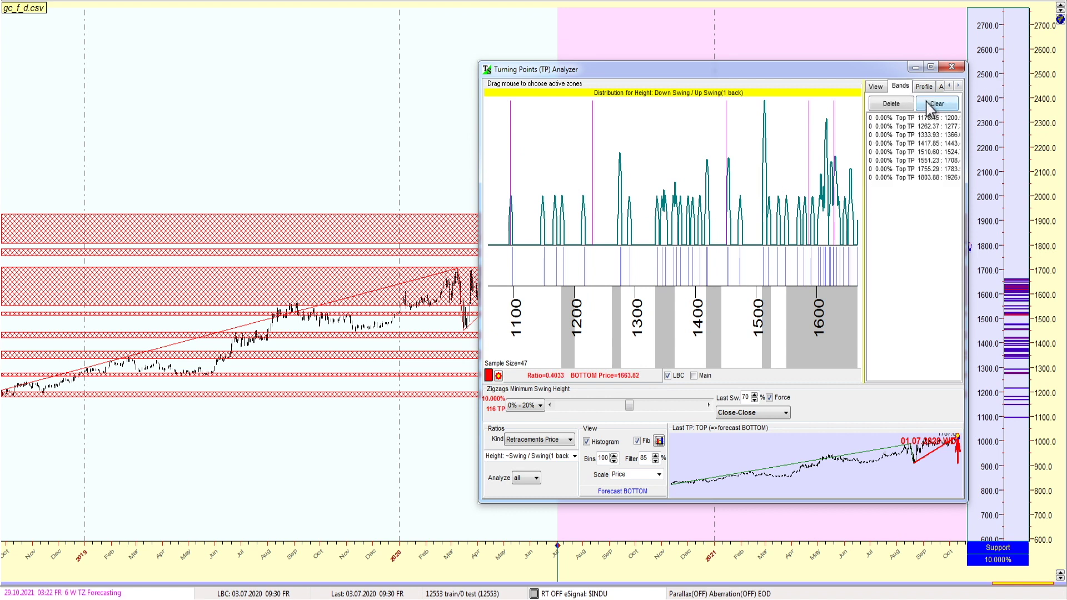
{"action": "left_click", "coordinate": [936, 104]}
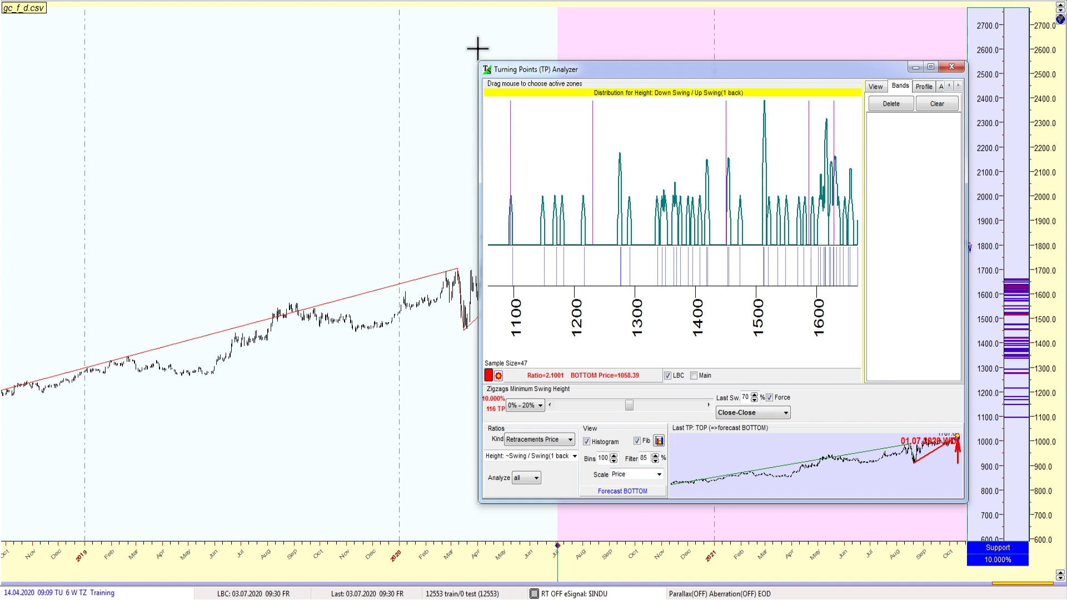
{"action": "left_click", "coordinate": [915, 67]}
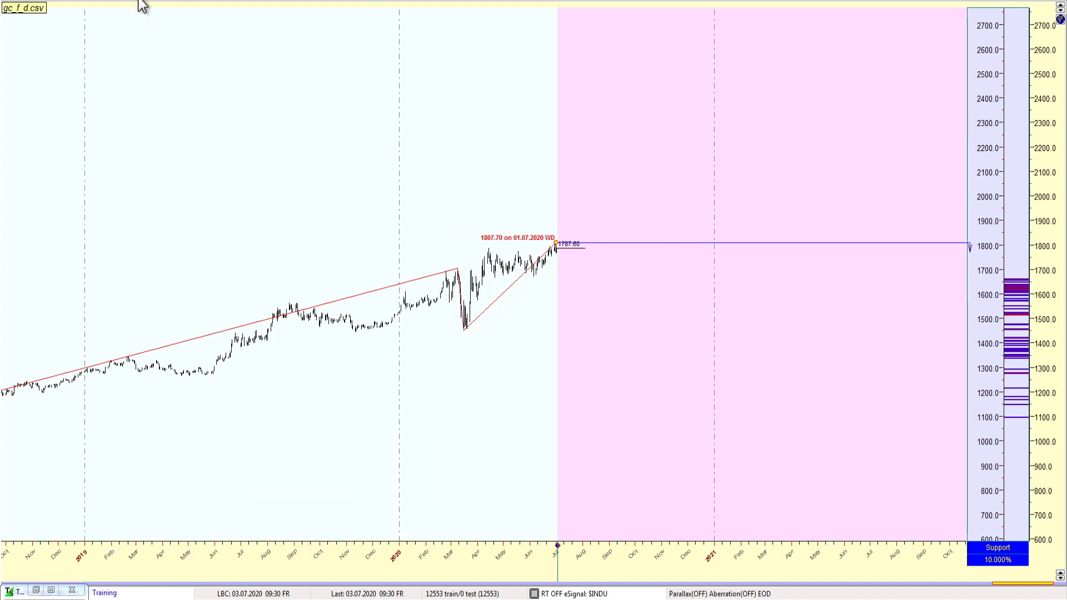
Set the LBC on the gold chart at 19.01.2016, shortly after the December 2015 low
{"action": "scroll", "coordinate": [133, 4], "scroll_direction": "down", "scroll_amount": 10}
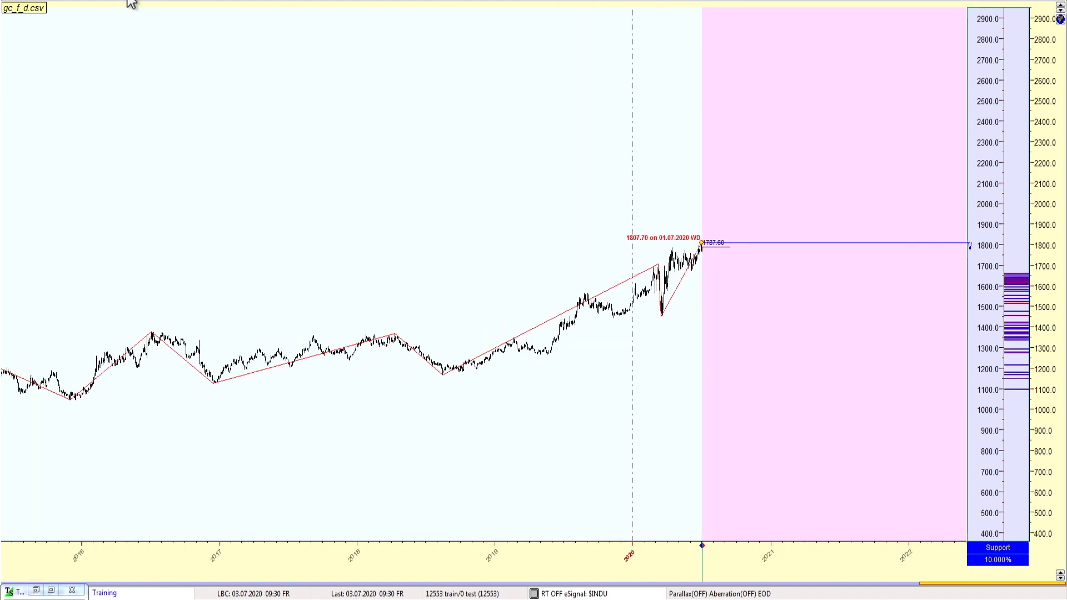
{"action": "scroll", "coordinate": [133, 4], "scroll_direction": "down", "scroll_amount": 6}
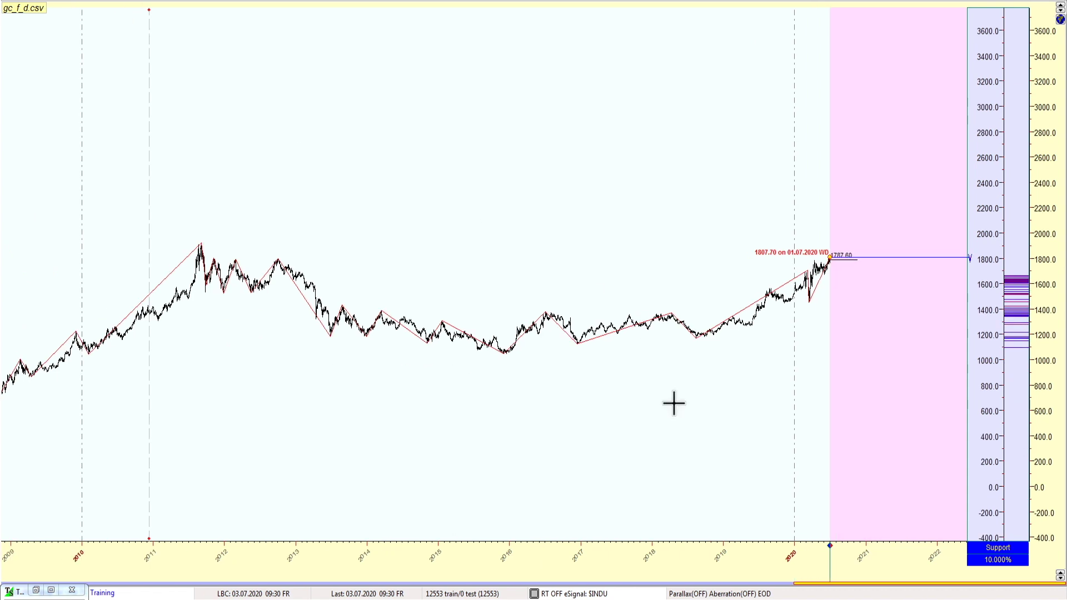
{"action": "right_click", "coordinate": [512, 356]}
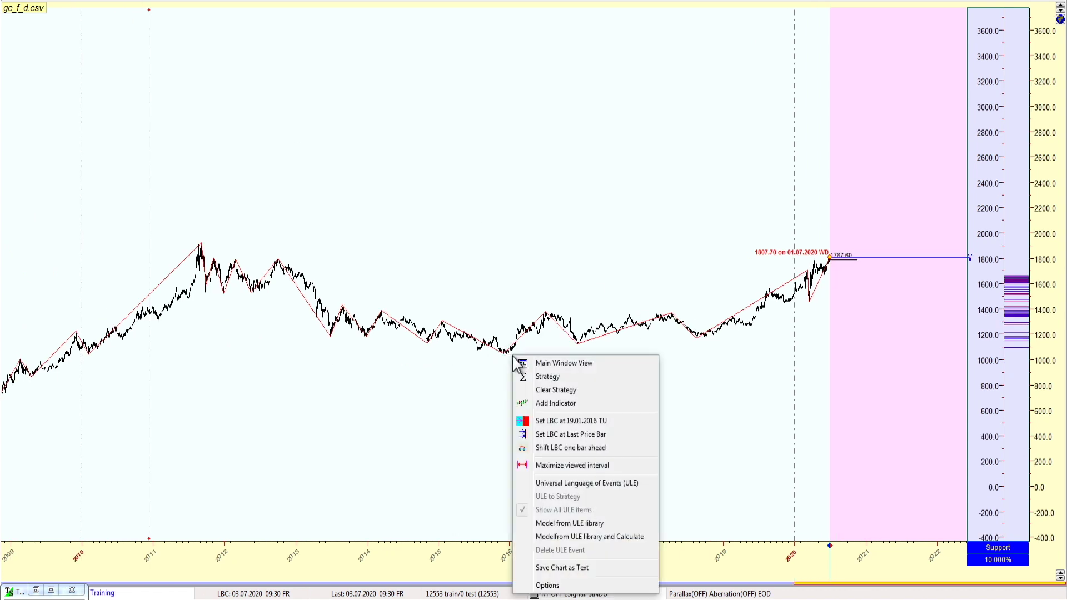
{"action": "left_click", "coordinate": [571, 422]}
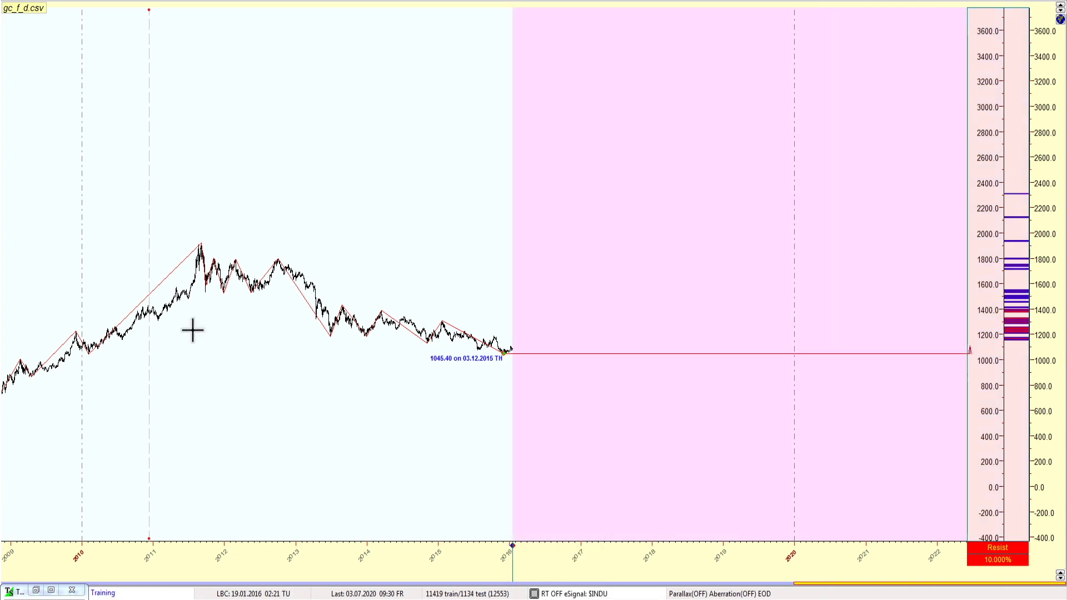
Mark bands over the histogram peaks and isolated Fibonacci lines in the analyzer, from about 2159 down to 1205, and return to the price chart
{"action": "left_click", "coordinate": [35, 590]}
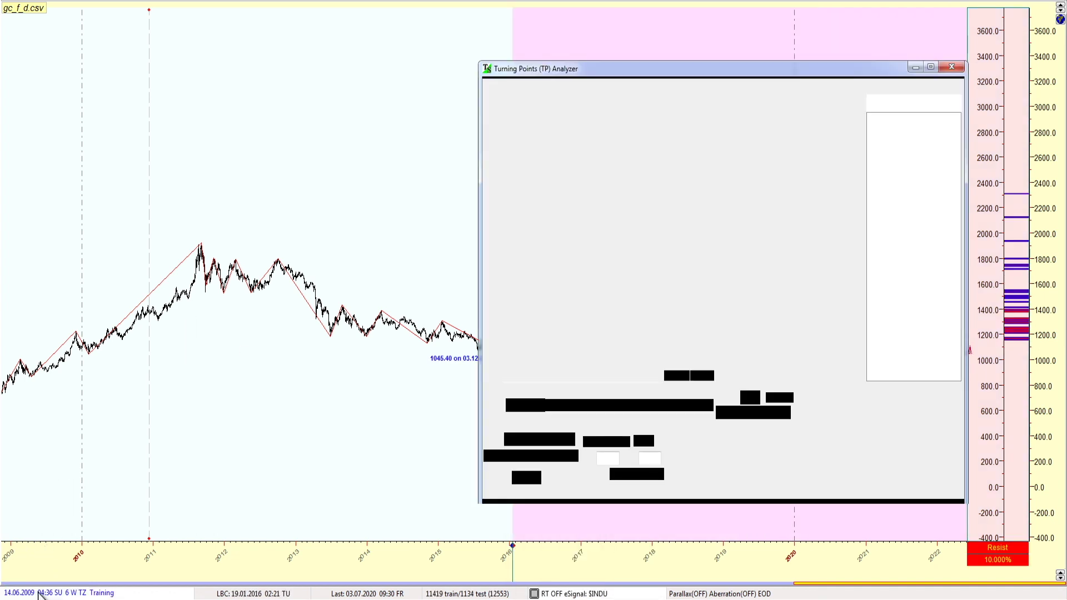
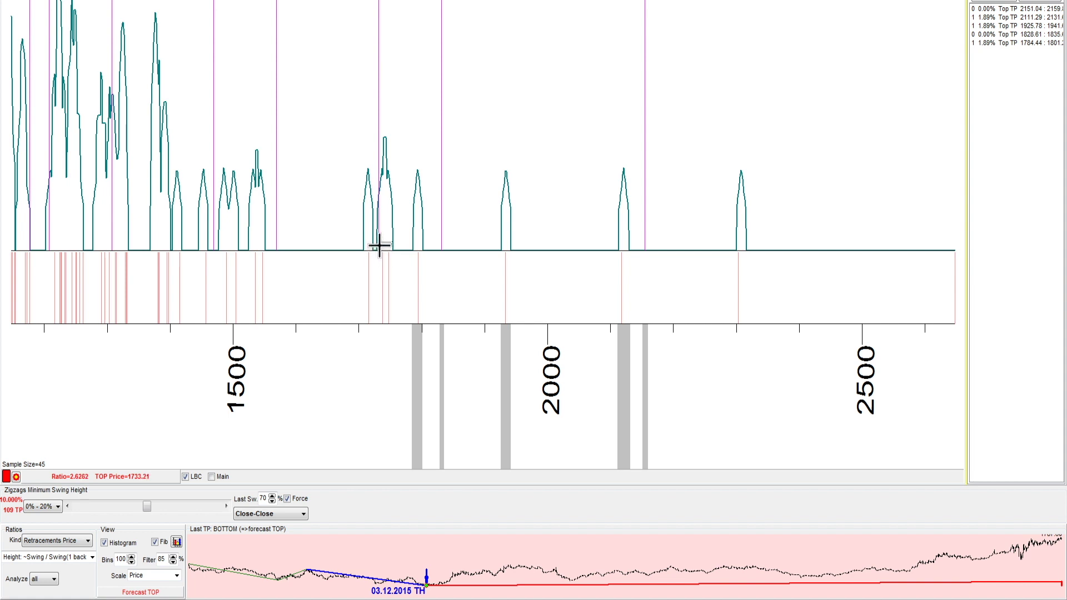
{"action": "left_click_drag", "start_coordinate": [377, 230], "coordinate": [376, 229]}
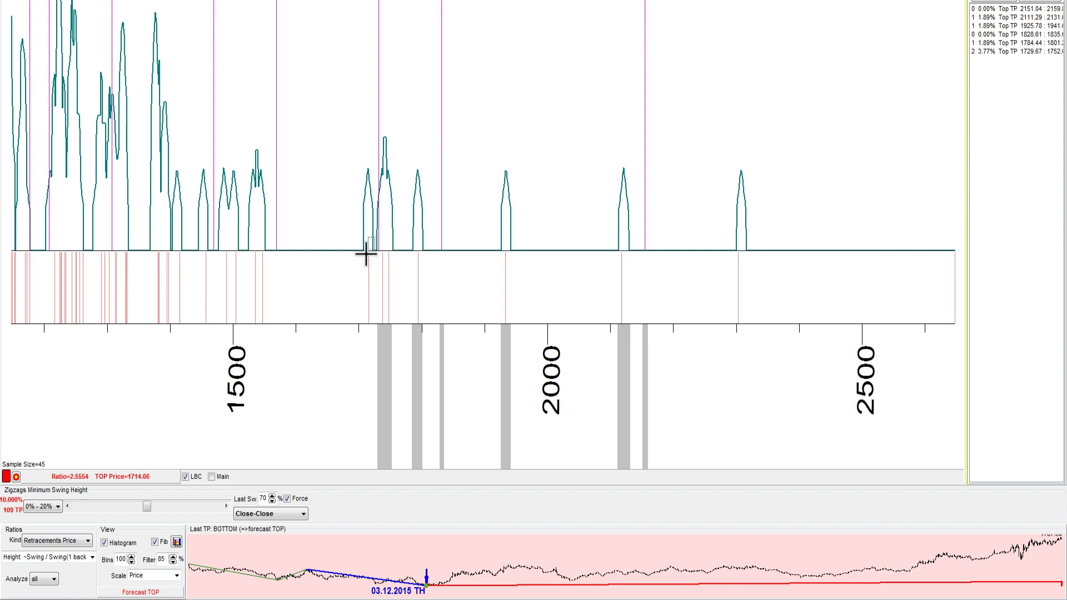
{"action": "left_click_drag", "start_coordinate": [362, 250], "coordinate": [361, 250]}
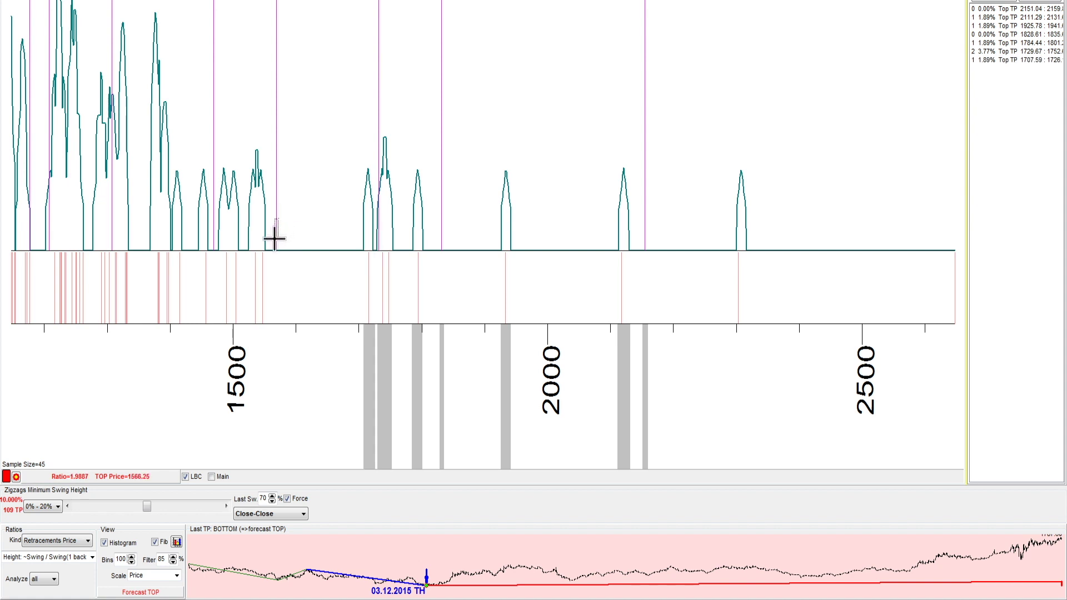
{"action": "left_click", "coordinate": [248, 250]}
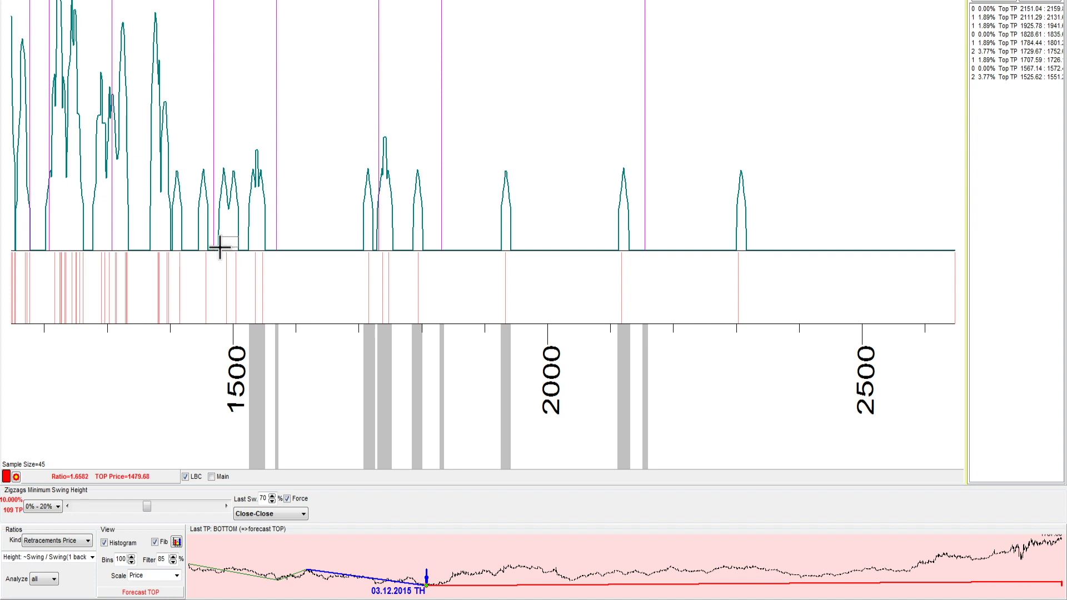
{"action": "left_click_drag", "start_coordinate": [220, 244], "coordinate": [218, 242]}
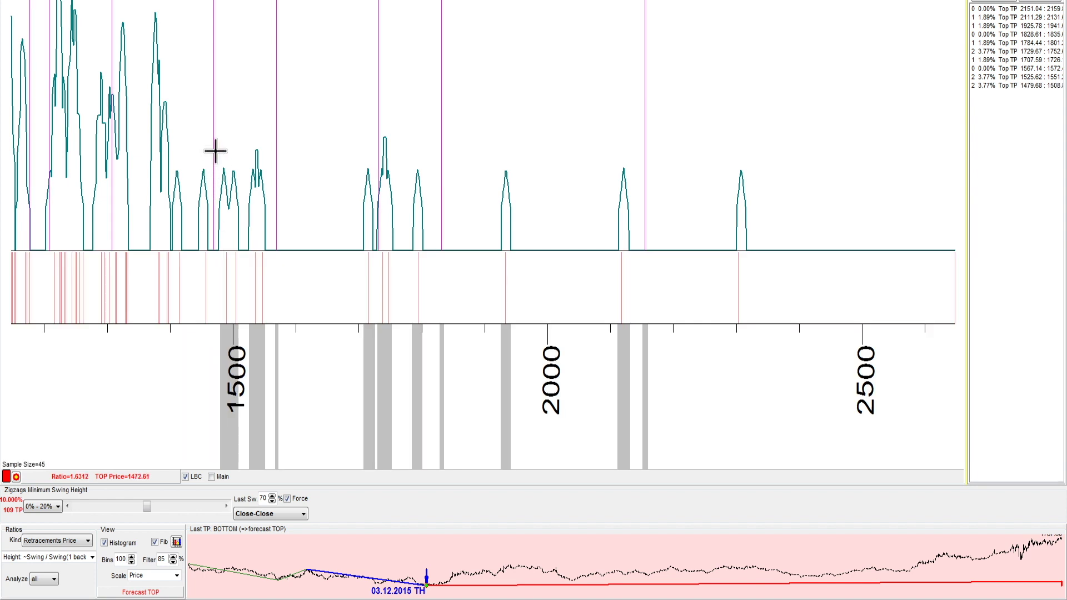
{"action": "left_click_drag", "start_coordinate": [212, 173], "coordinate": [210, 179]}
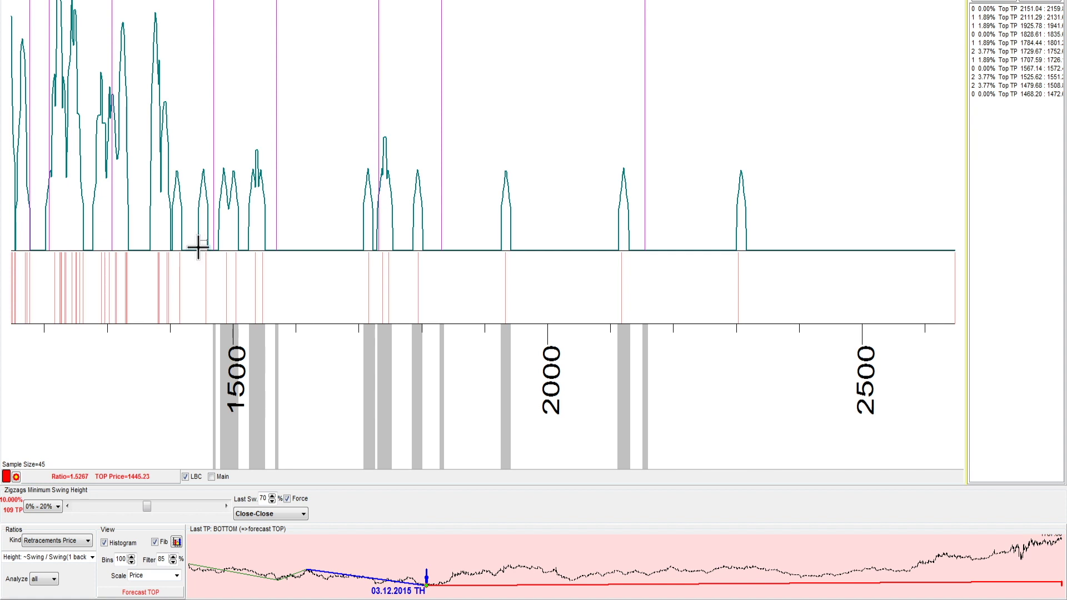
{"action": "left_click_drag", "start_coordinate": [198, 248], "coordinate": [197, 246]}
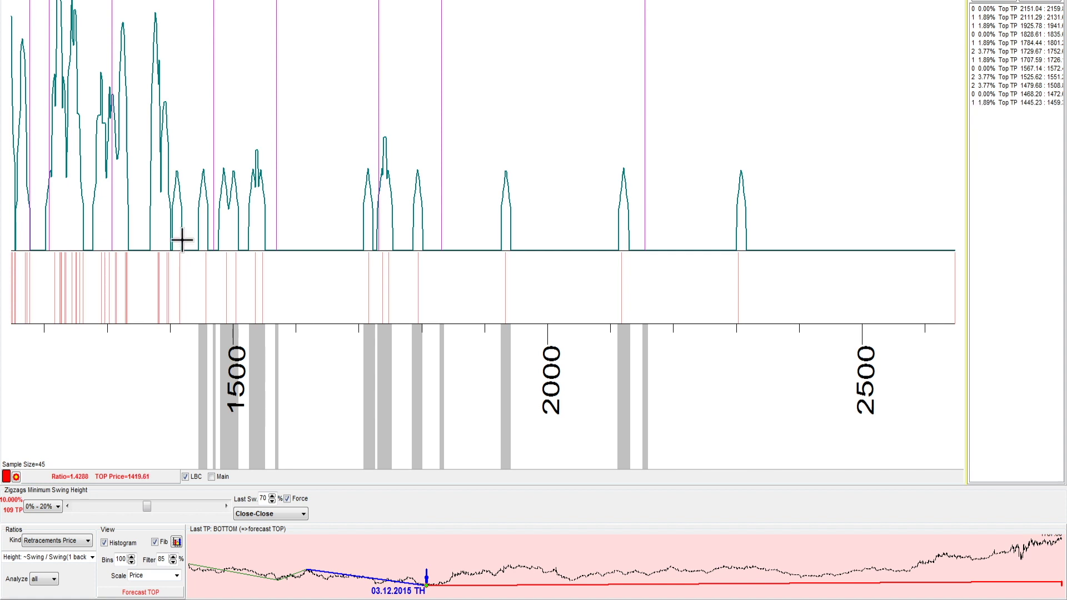
{"action": "left_click_drag", "start_coordinate": [172, 249], "coordinate": [170, 248]}
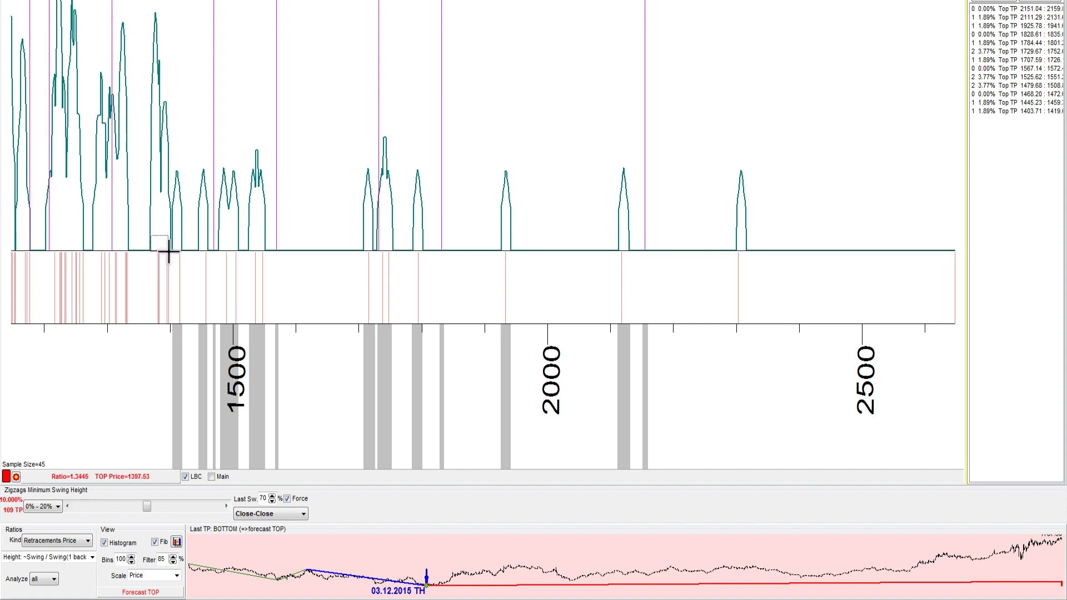
{"action": "left_click_drag", "start_coordinate": [169, 251], "coordinate": [167, 250]}
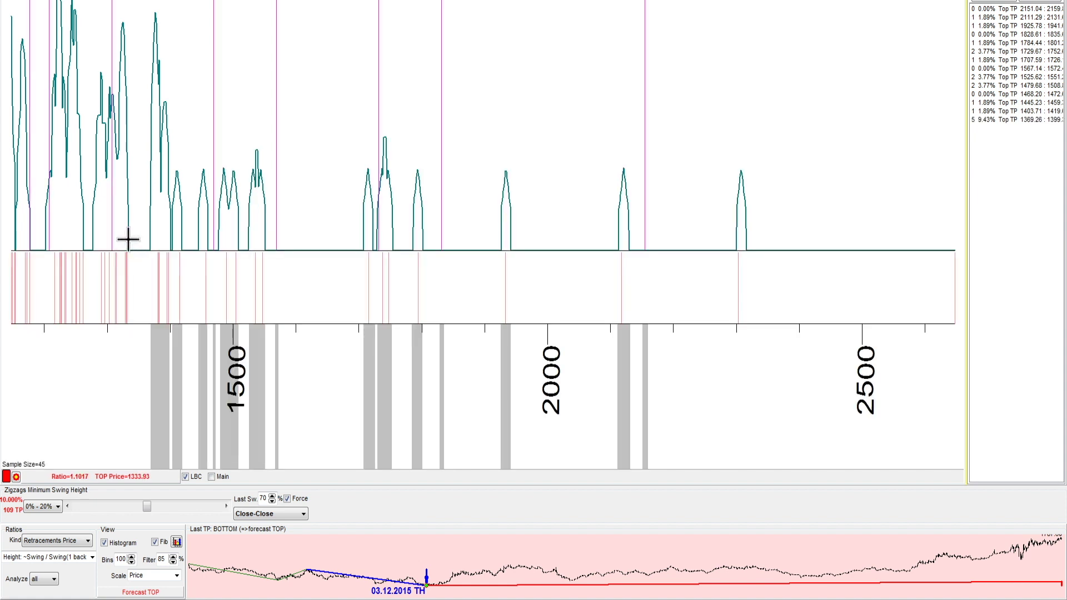
{"action": "left_click_drag", "start_coordinate": [98, 255], "coordinate": [91, 251]}
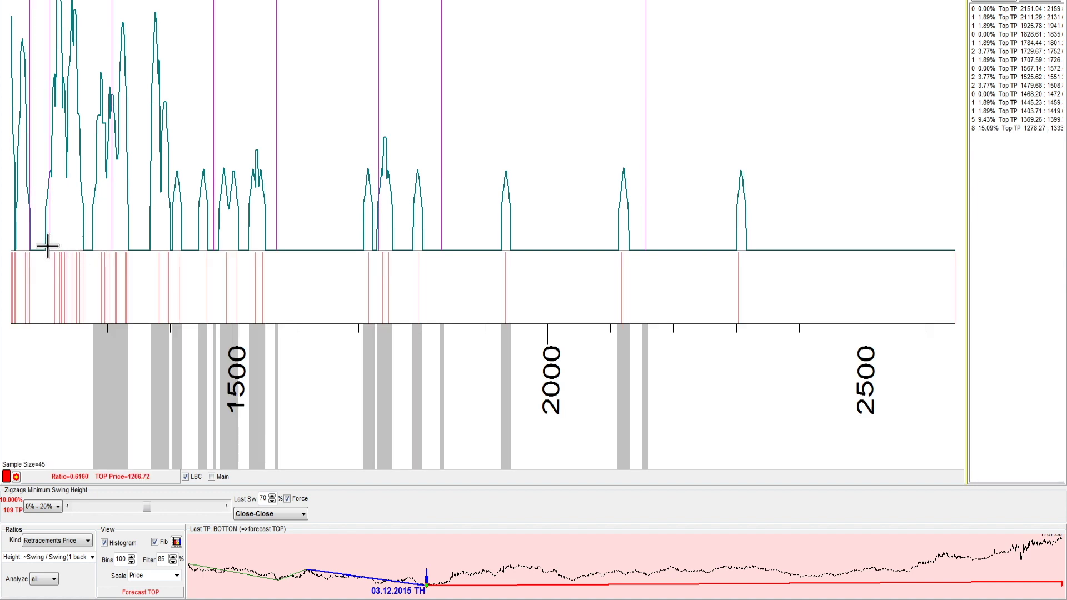
{"action": "left_click_drag", "start_coordinate": [45, 247], "coordinate": [44, 248]}
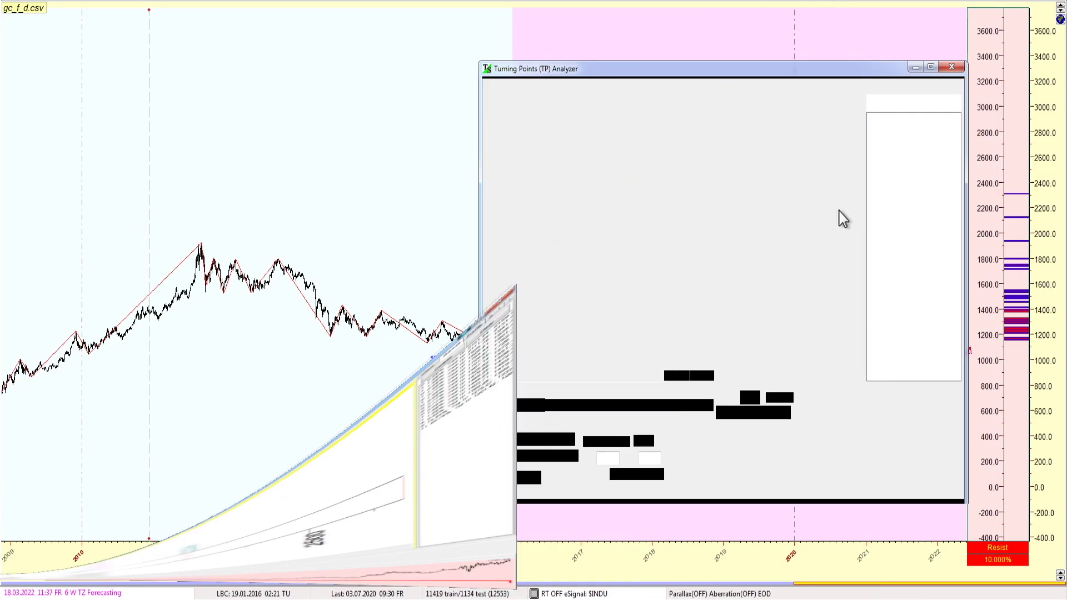
{"action": "key", "text": "Escape"}
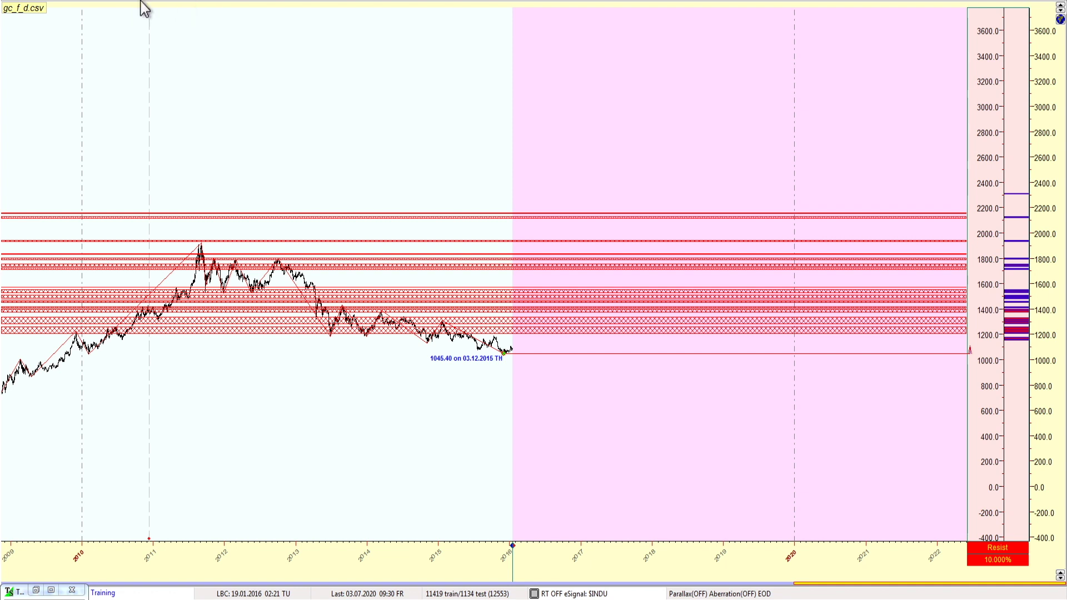
Advance the LBC on the gold chart to 20.04.2016 and examine the price bars against the lowest resistance bands
{"action": "left_click", "coordinate": [142, 5]}
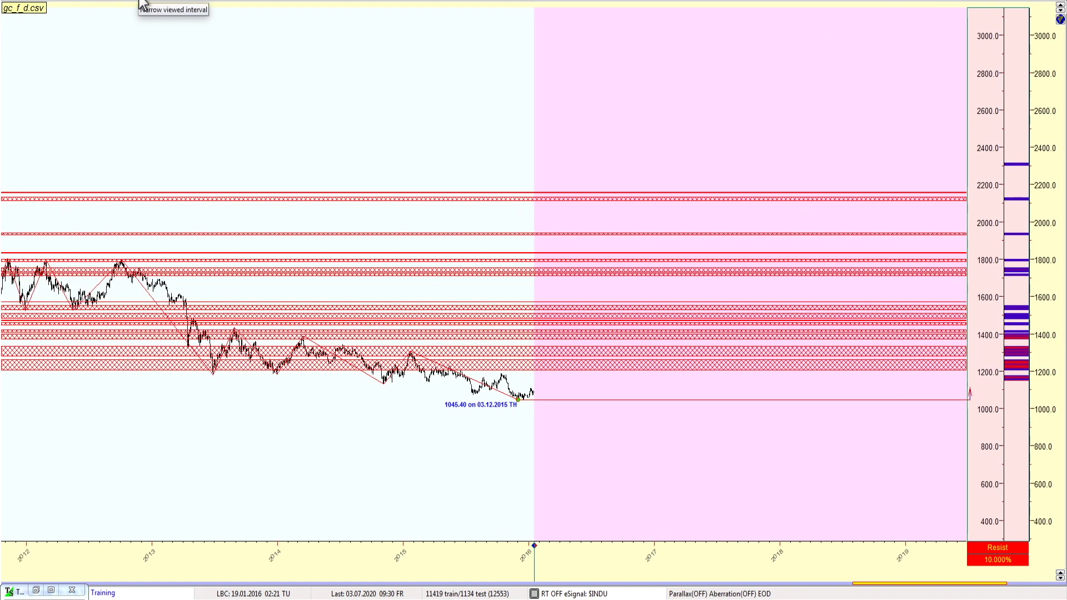
{"action": "left_click", "coordinate": [142, 5]}
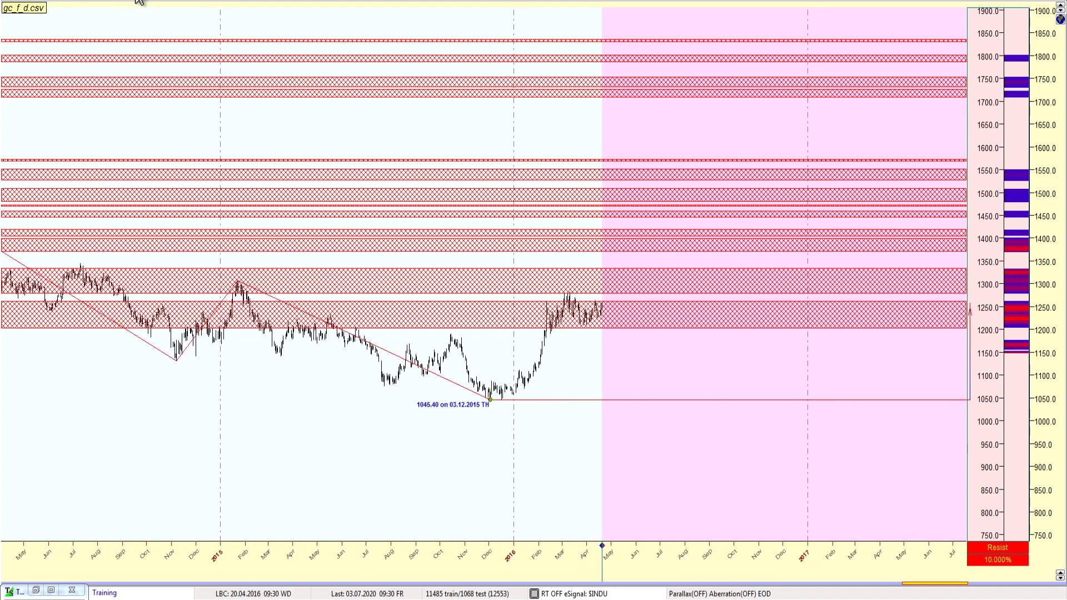
{"action": "scroll", "coordinate": [139, 0], "scroll_direction": "up", "scroll_amount": 5}
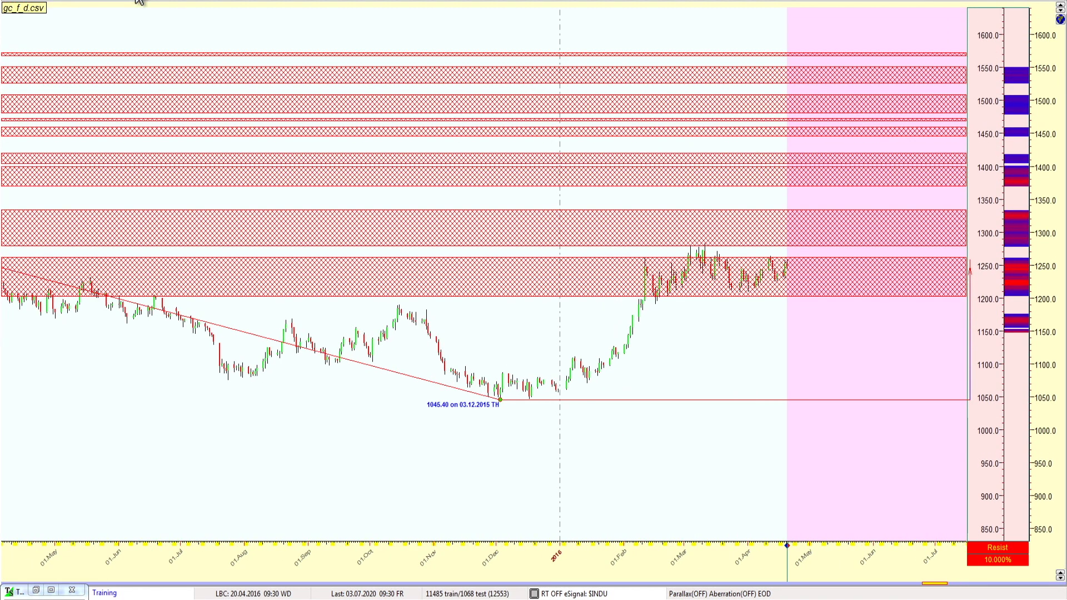